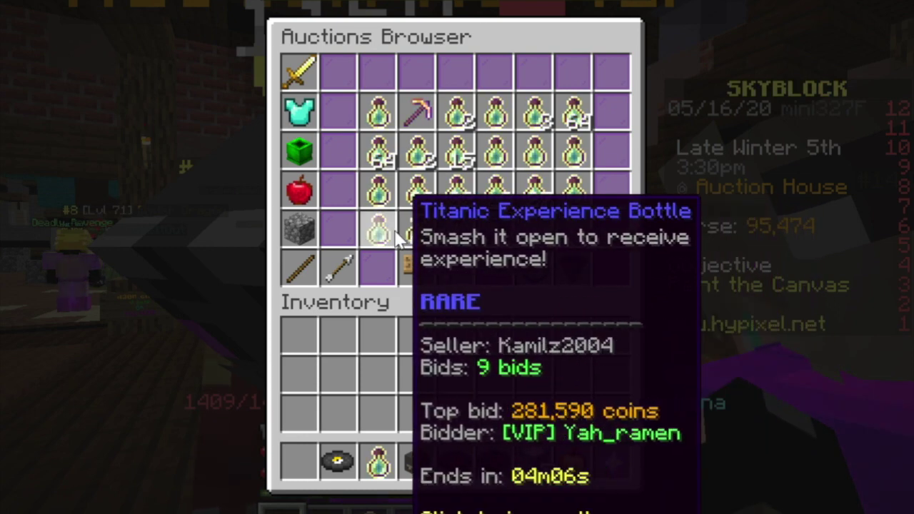
left_click(340, 271)
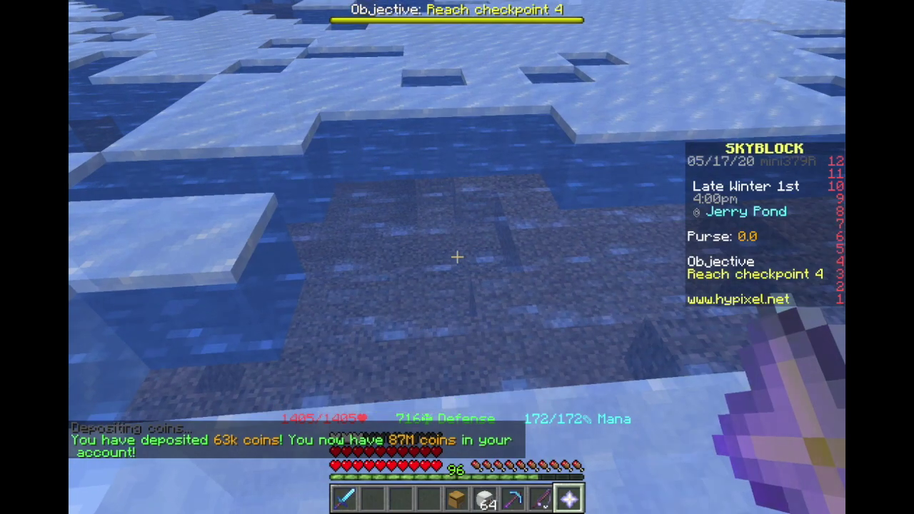
Step: Break ice blocks along the edge of Jerry Pond with the pickaxe to widen the open water
key("7")
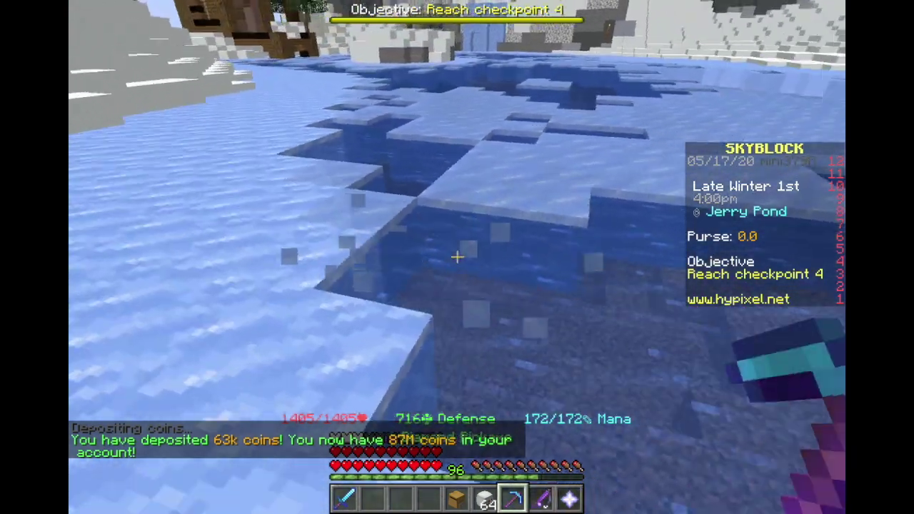
left_click(457, 257)
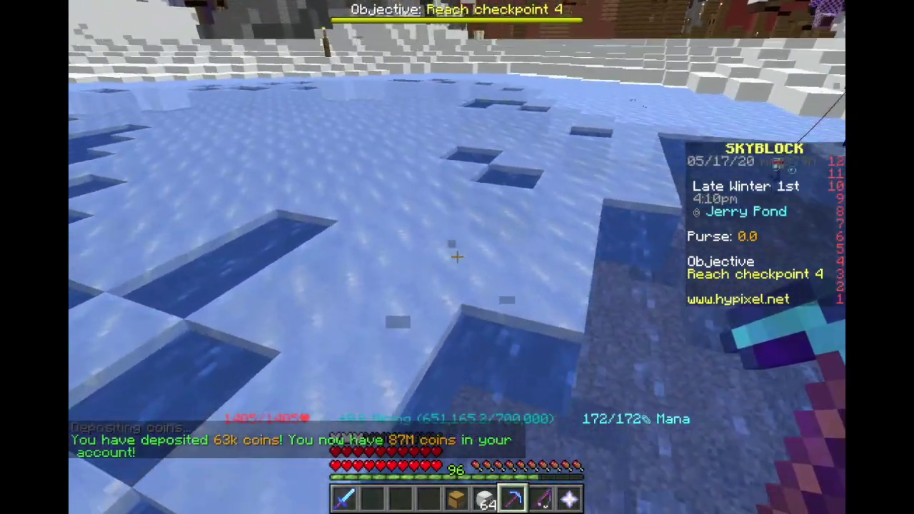
left_click(457, 257)
key("space")
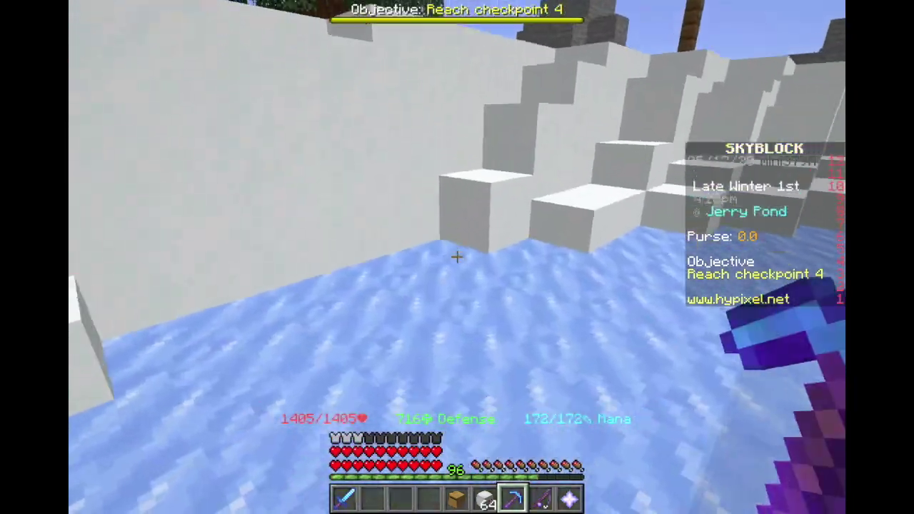
left_click(457, 257)
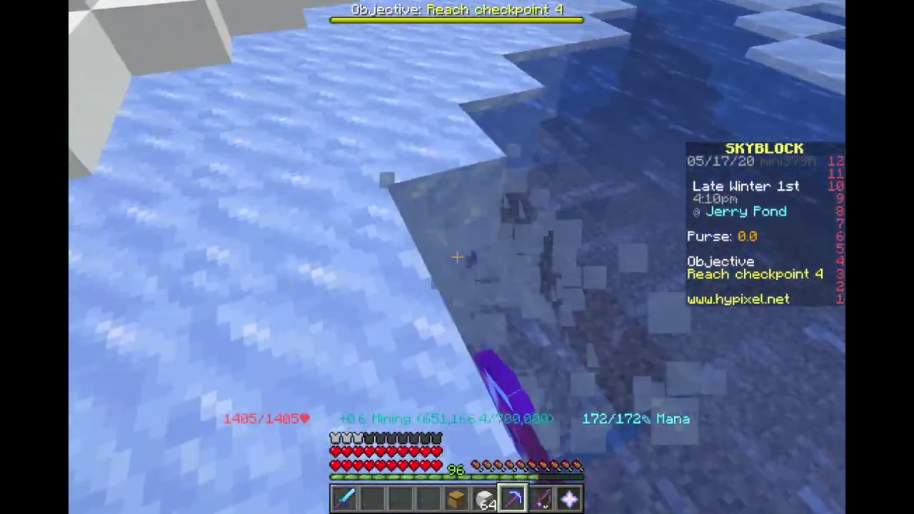
Step: Equip the Rod of Legends and cast it into the open water of Jerry Pond
key("e")
key("e")
key("8")
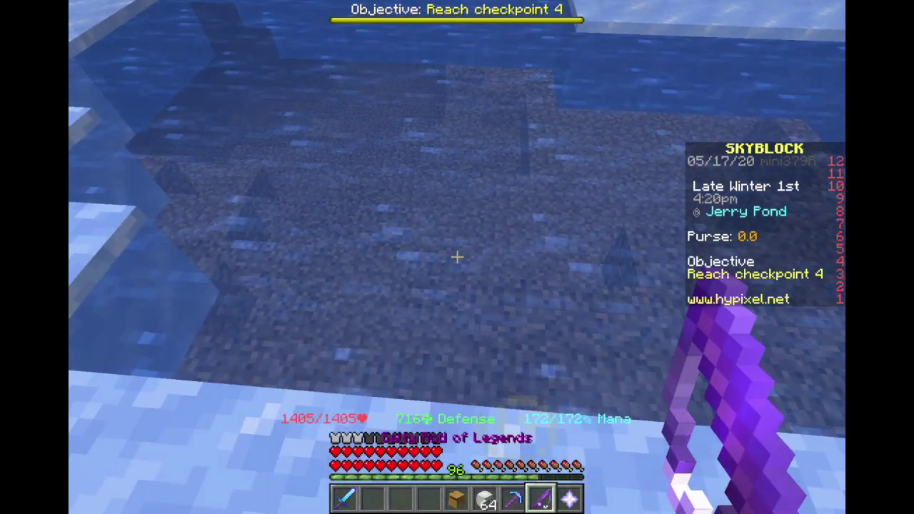
right_click(457, 257)
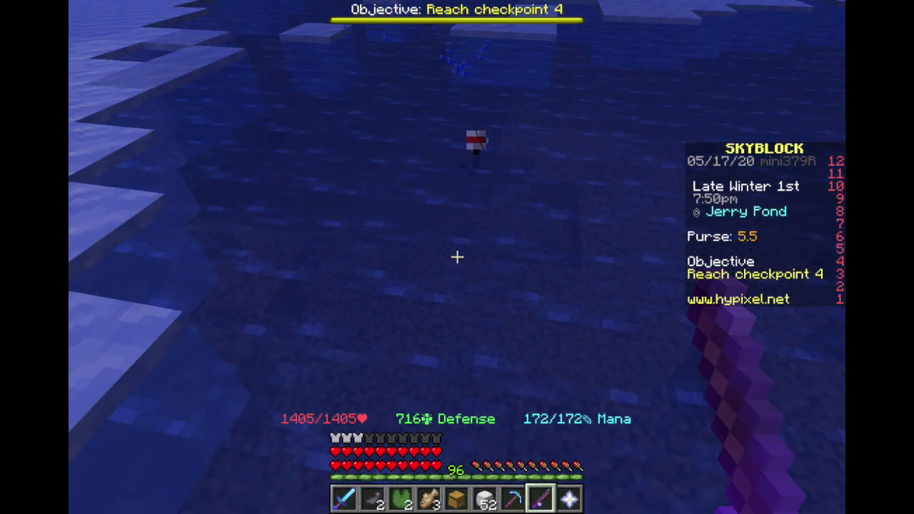
Step: Reel in the line and fight the hooked Frosty snowman with the sword
right_click(457, 258)
key("1")
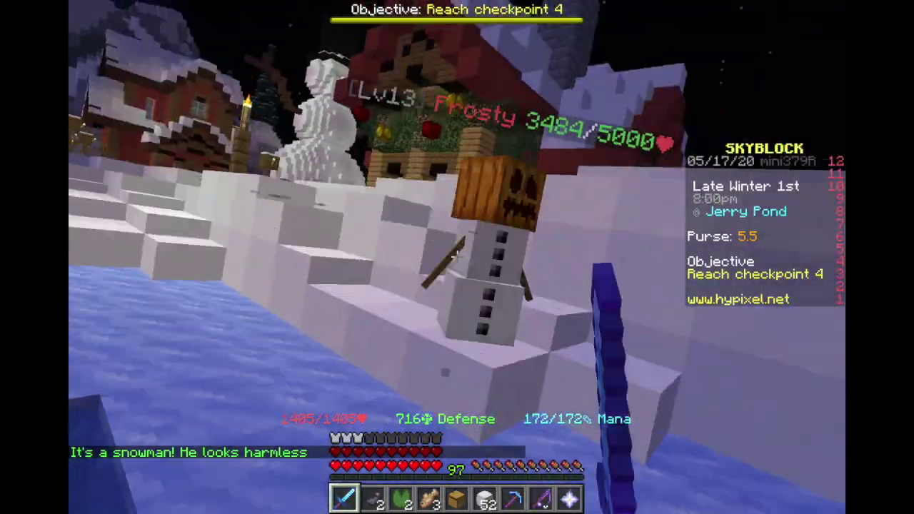
right_click(457, 257)
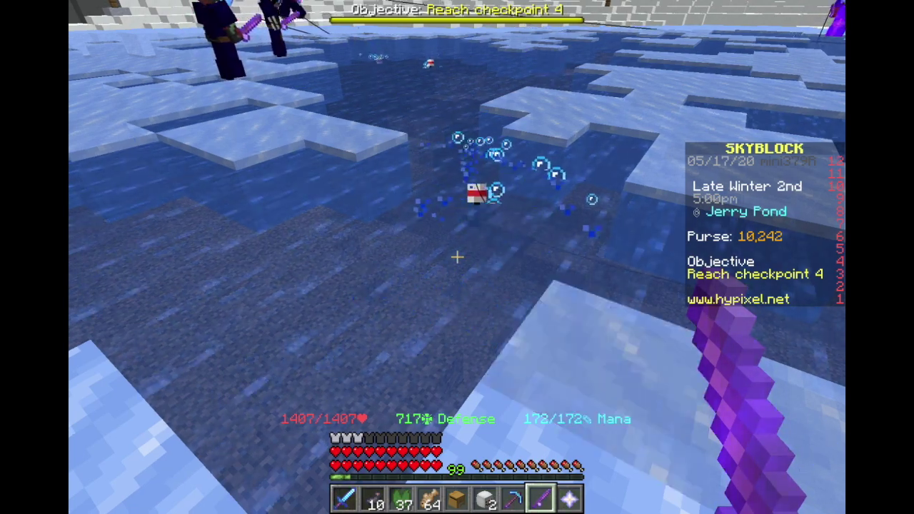
Step: Switch from the fishing rod to the pickaxe and mine more ice at Jerry Pond
key("7")
left_click(457, 257)
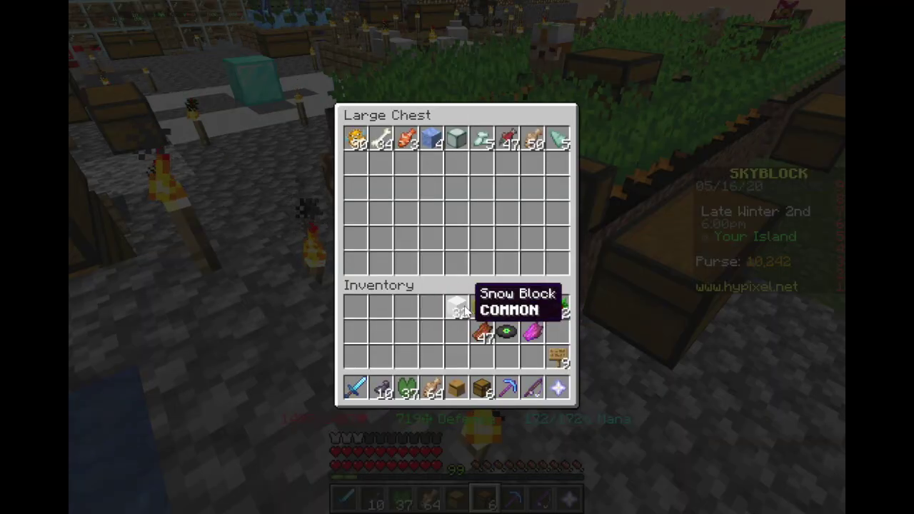
Step: Store the snow blocks, music disc and other inventory loot, plus the hotbar's fish, lily pads and ink sacs, in the island's large chest
left_click(480, 308, "shift")
left_click(457, 308, "shift")
left_click(482, 332, "shift")
left_click(507, 332, "shift")
left_click(532, 332, "shift")
left_click(532, 309, "shift")
left_click(557, 309, "shift")
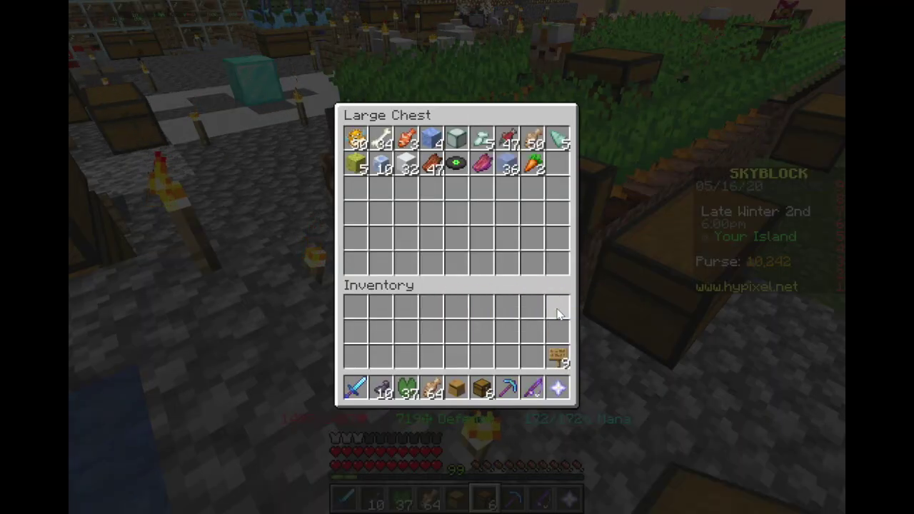
left_click(432, 388, "shift")
left_click(405, 387, "shift")
left_click(381, 387, "shift")
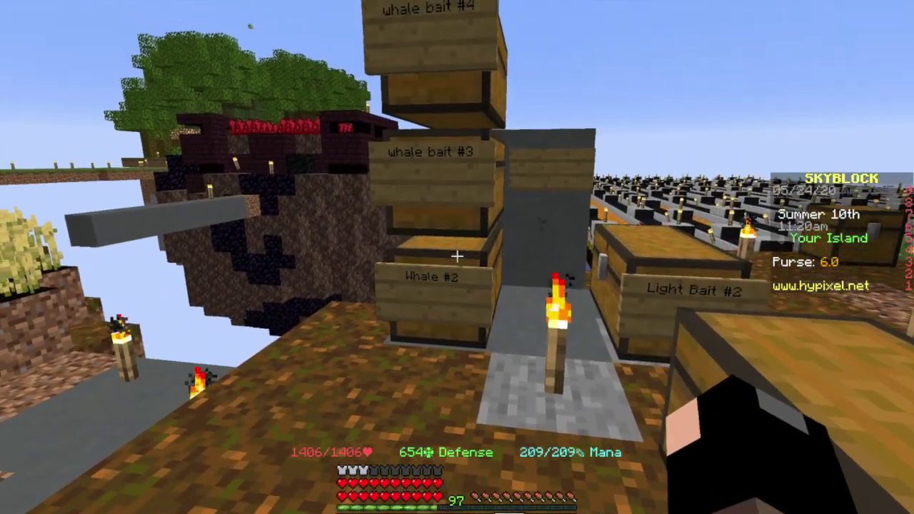
Step: Examine the loot stored in the whale bait chests #2, #3 and #4 and in the neighbouring chest
right_click(457, 256)
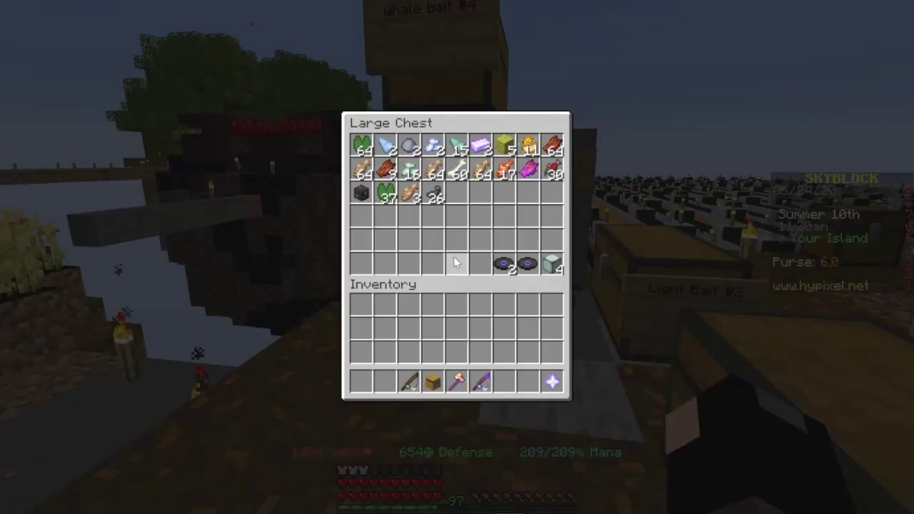
key("Escape")
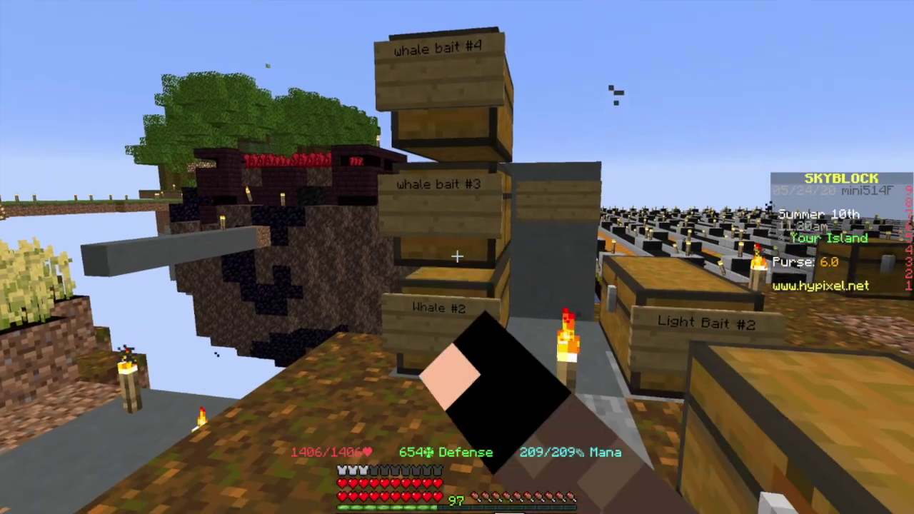
right_click(457, 257)
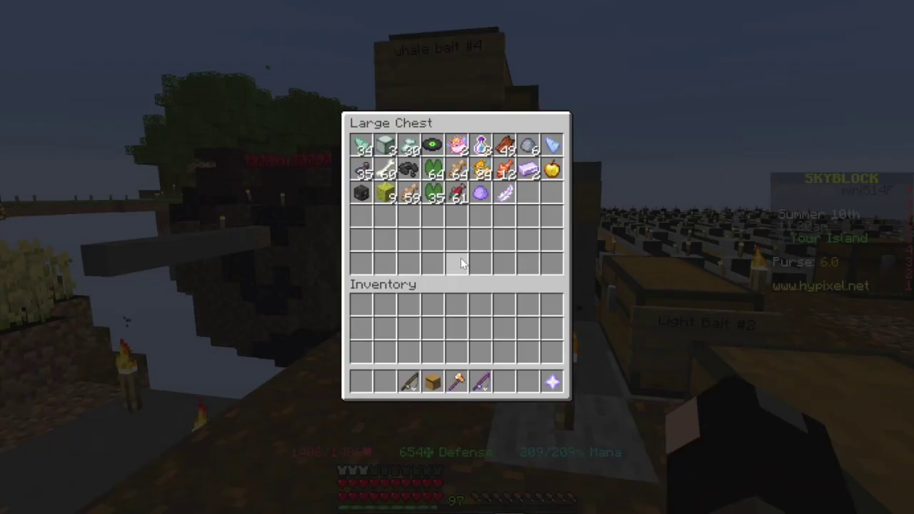
key("Escape")
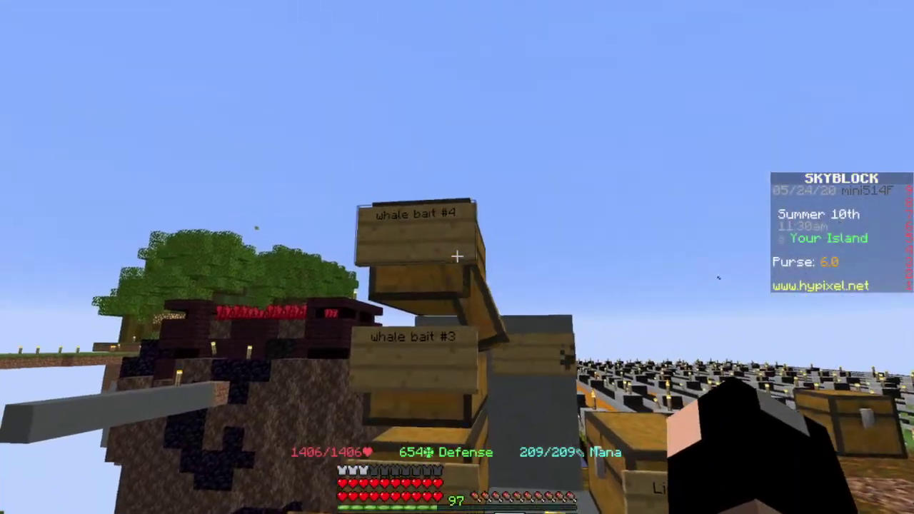
right_click(457, 257)
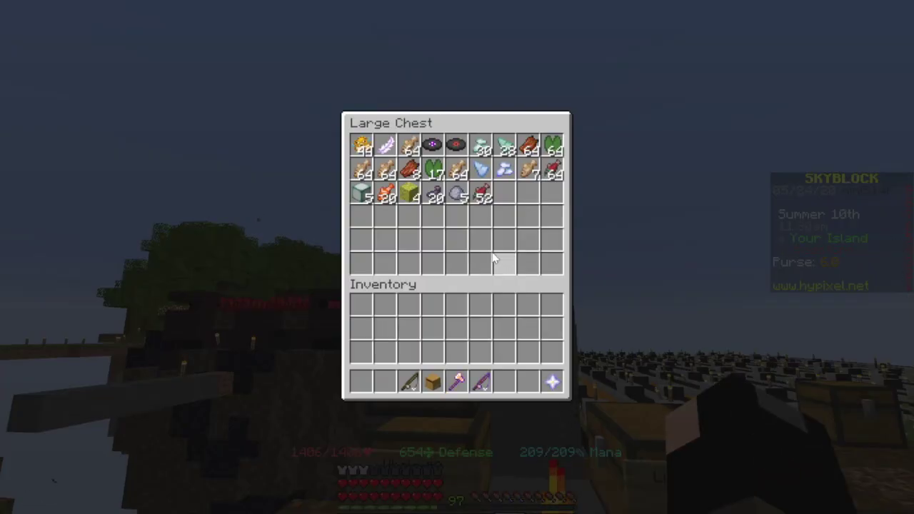
key("Escape")
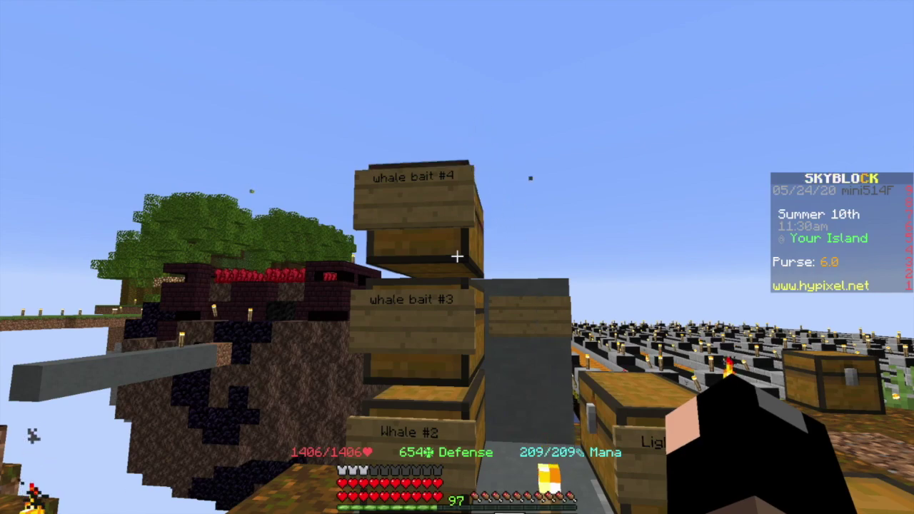
right_click(457, 257)
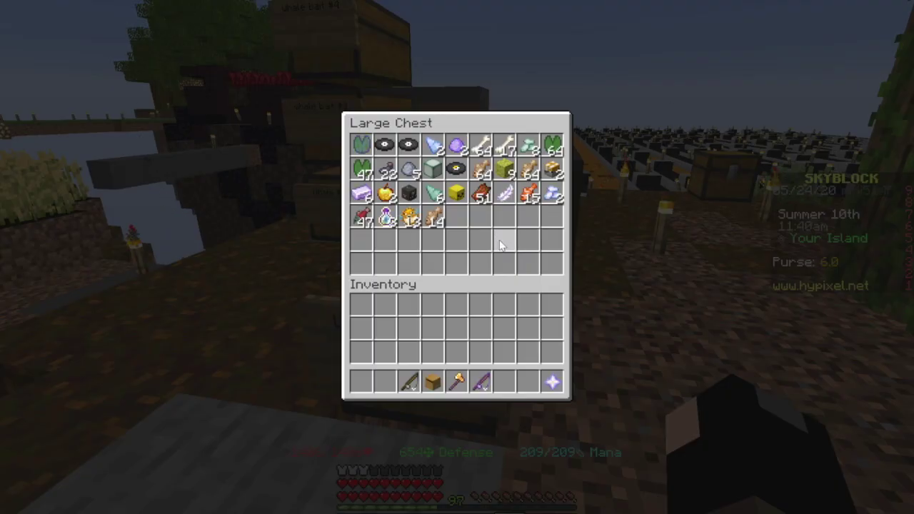